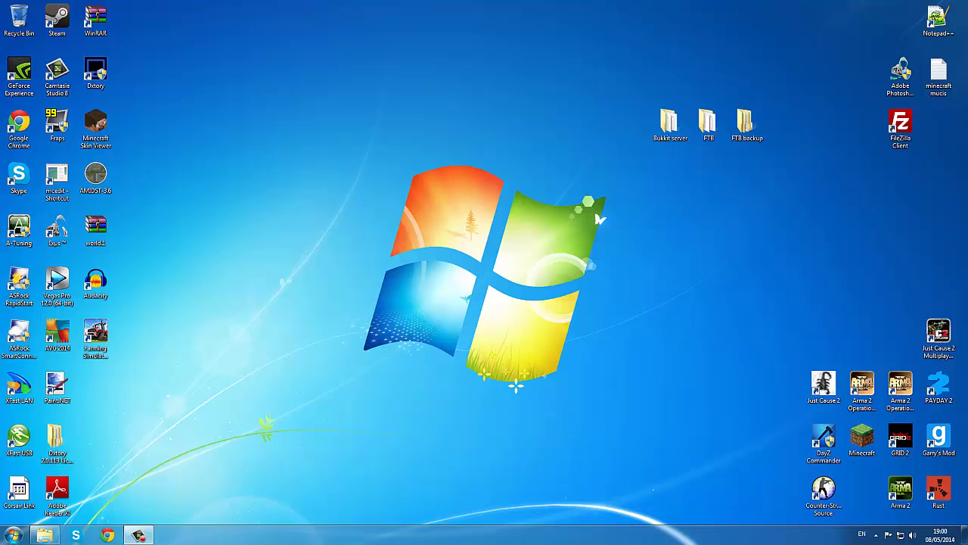
drag(351, 142, 636, 413)
drag(669, 453, 669, 368)
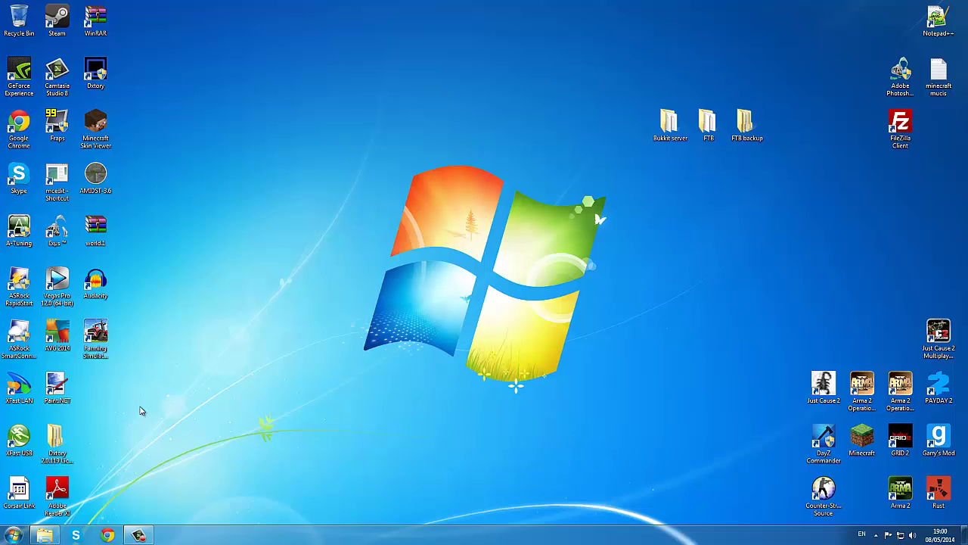
Switch to Google Chrome and close the LBEGaming YouTube page, keeping only the Google page open.
click(107, 534)
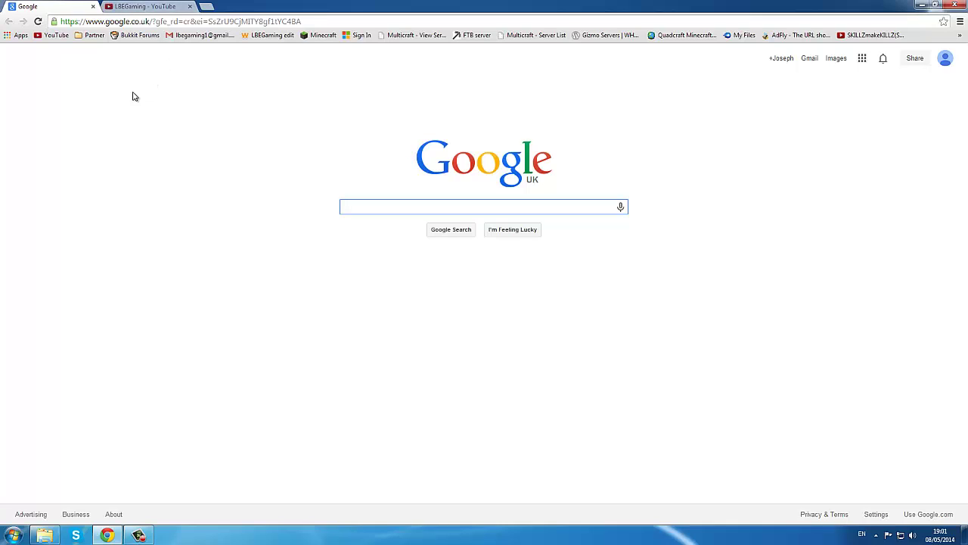
click(190, 7)
click(234, 164)
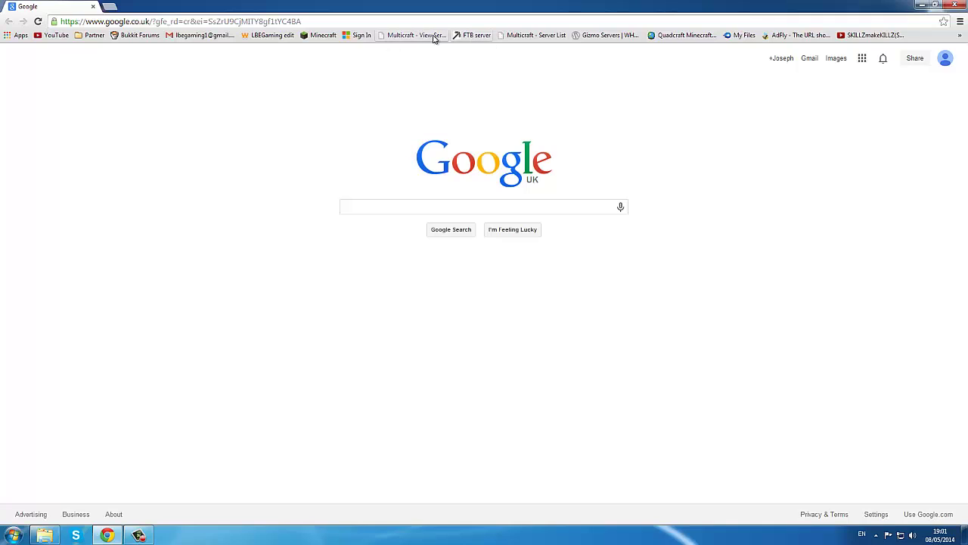
click(355, 17)
key(BackSpace)
key(BackSpace)
key(BackSpace)
key(BackSpace)
key(BackSpace)
key(BackSpace)
key(BackSpace)
key(BackSpace)
key(BackSpace)
key(BackSpace)
key(BackSpace)
key(BackSpace)
key(BackSpace)
key(BackSpace)
key(BackSpace)
key(BackSpace)
key(BackSpace)
key(BackSpace)
key(BackSpace)
key(BackSpace)
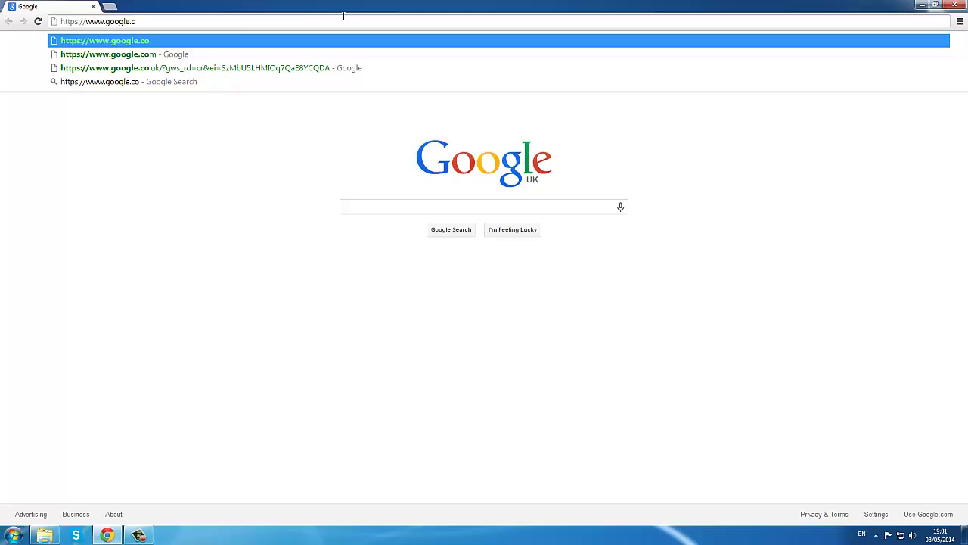
key(BackSpace)
key(BackSpace)
key(BackSpace)
key(BackSpace)
key(BackSpace)
key(BackSpace)
key(BackSpace)
key(BackSpace)
key(BackSpace)
key(BackSpace)
key(BackSpace)
key(BackSpace)
key(BackSpace)
key(BackSpace)
key(BackSpace)
key(BackSpace)
key(BackSpace)
key(BackSpace)
key(BackSpace)
key(BackSpace)
text(www.)
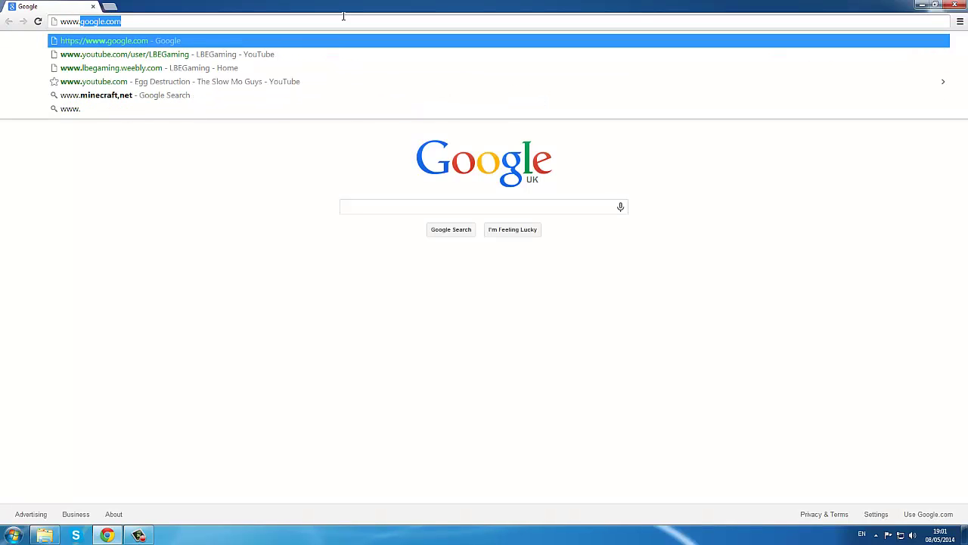
text(minecraft)
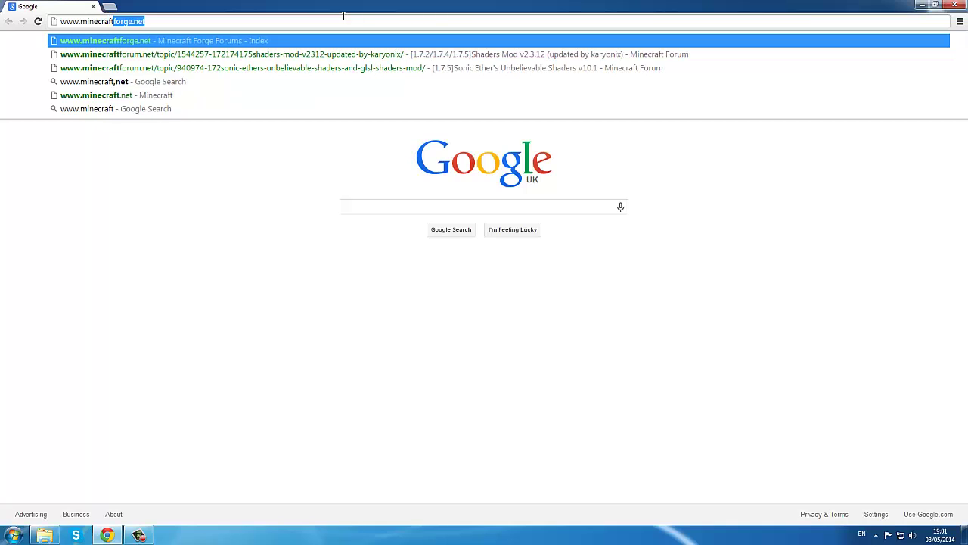
text(.net)
key(Return)
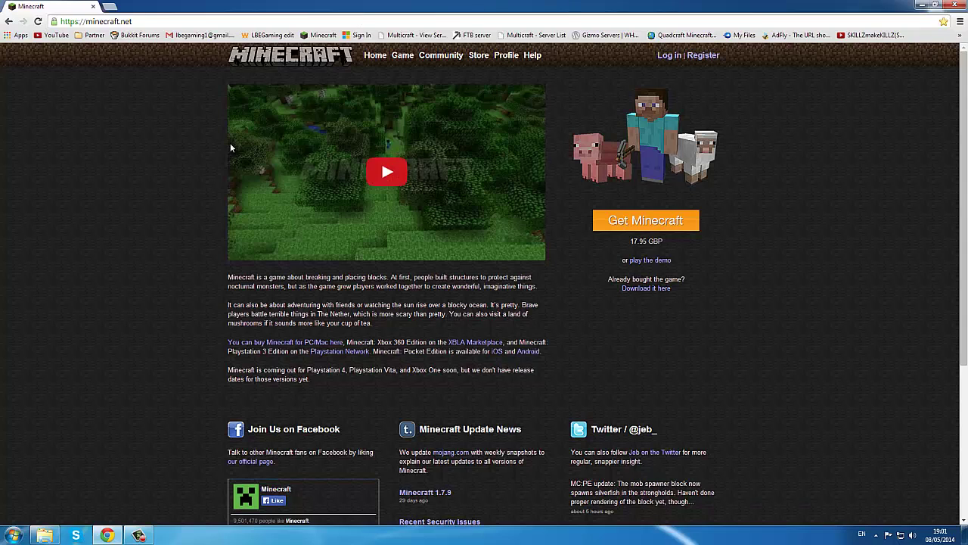
Look over the Minecraft home page and open the download page for people who already bought the game.
scroll(581, 222, down, 3)
scroll(582, 222, up, 2)
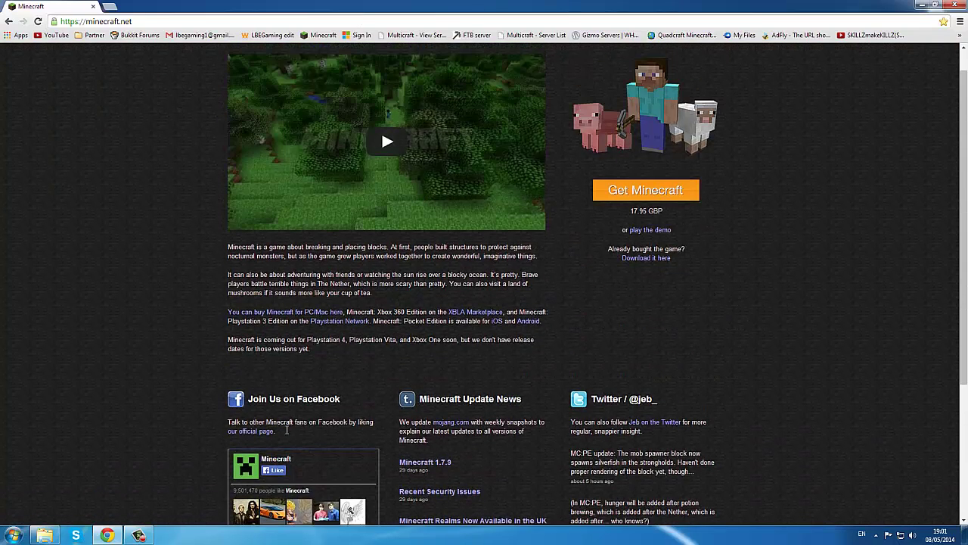
scroll(702, 275, up, 1)
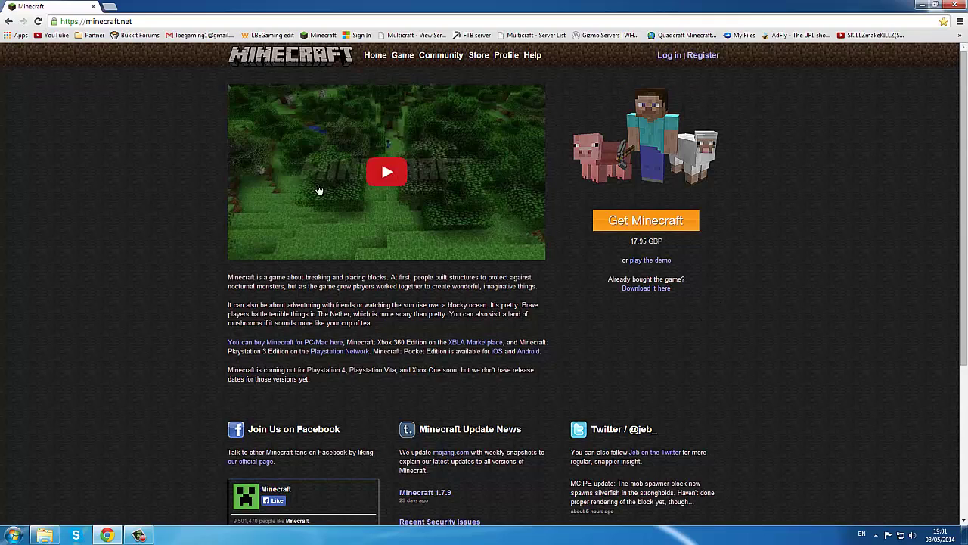
click(646, 289)
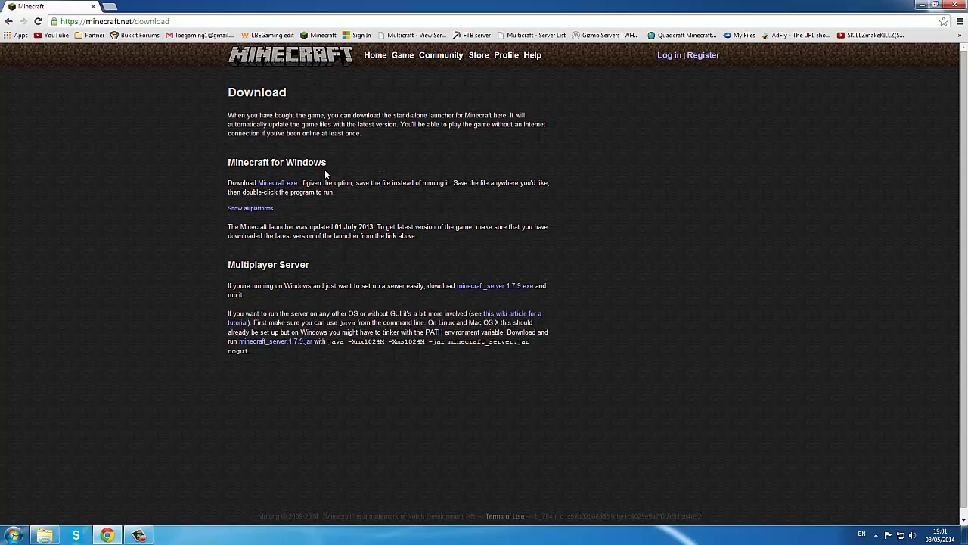
Download minecraft_server.1.7.9.exe from the Multiplayer Server section.
drag(228, 265, 326, 263)
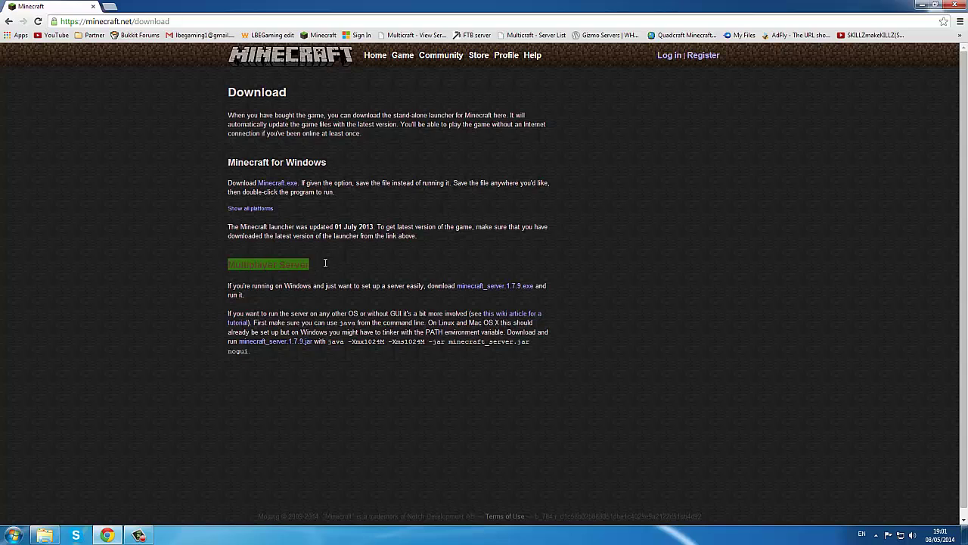
click(455, 266)
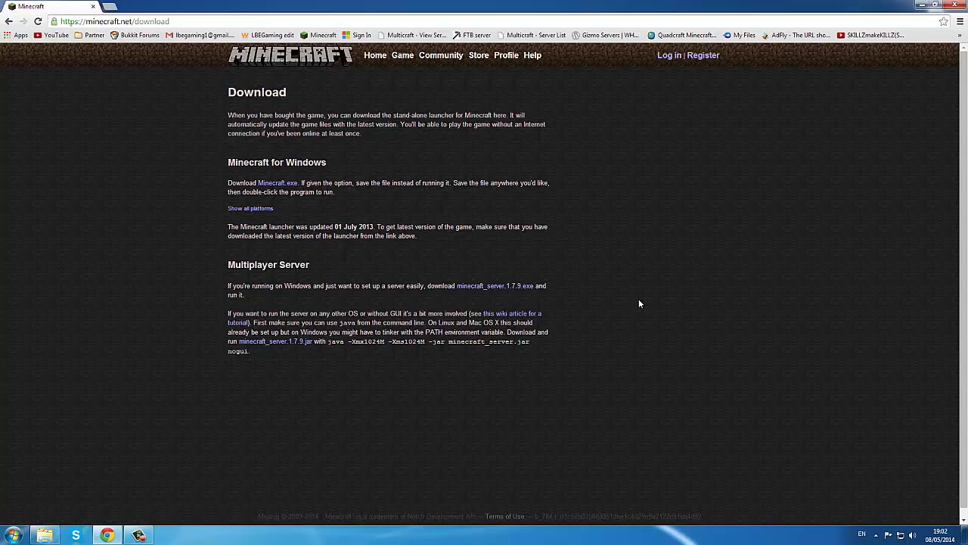
click(496, 287)
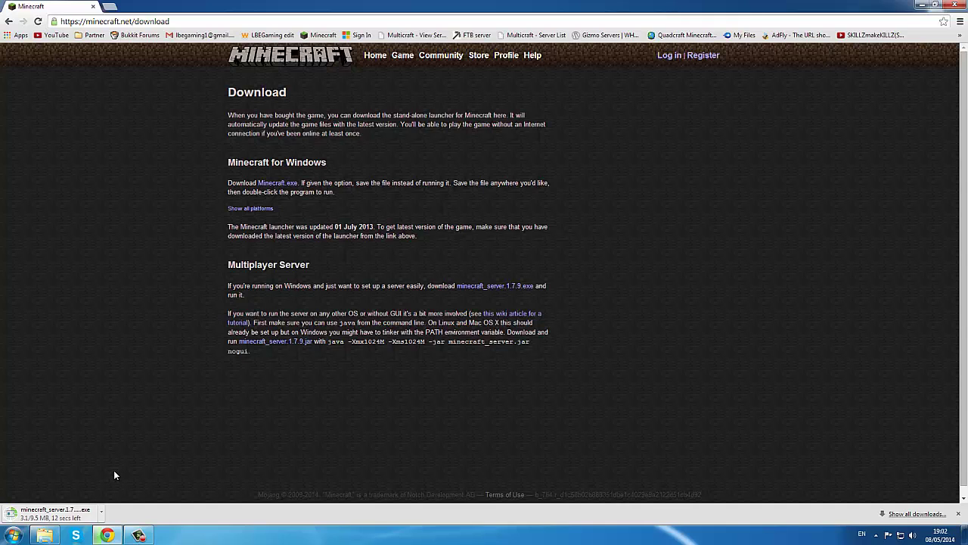
Minimize the browser and create a desktop folder named "minecraft server".
click(922, 5)
right_click(374, 221)
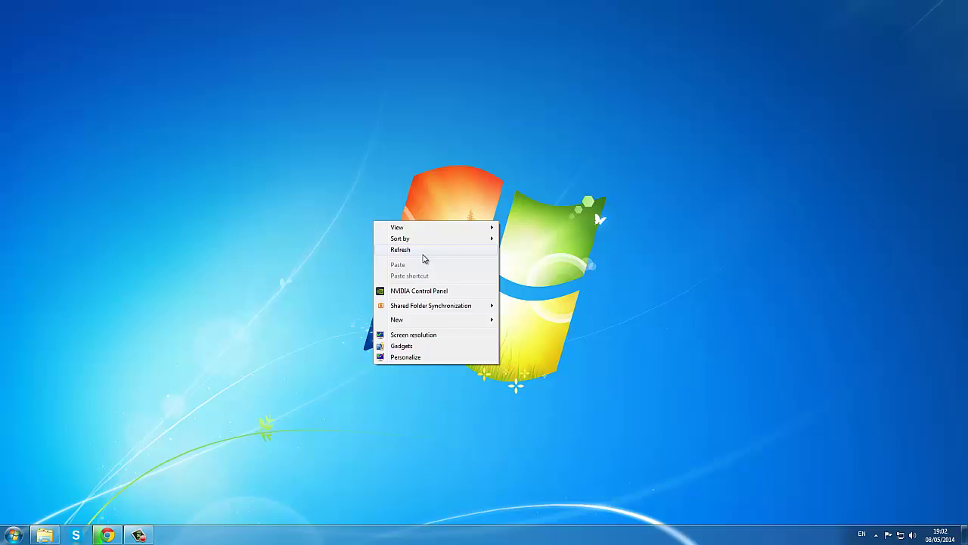
click(423, 252)
right_click(391, 197)
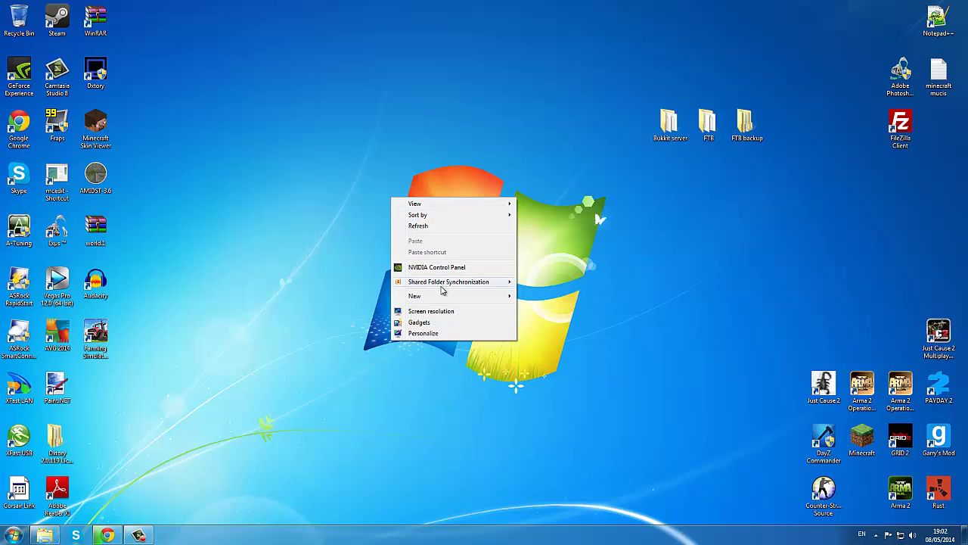
mouse_move(443, 294)
click(541, 297)
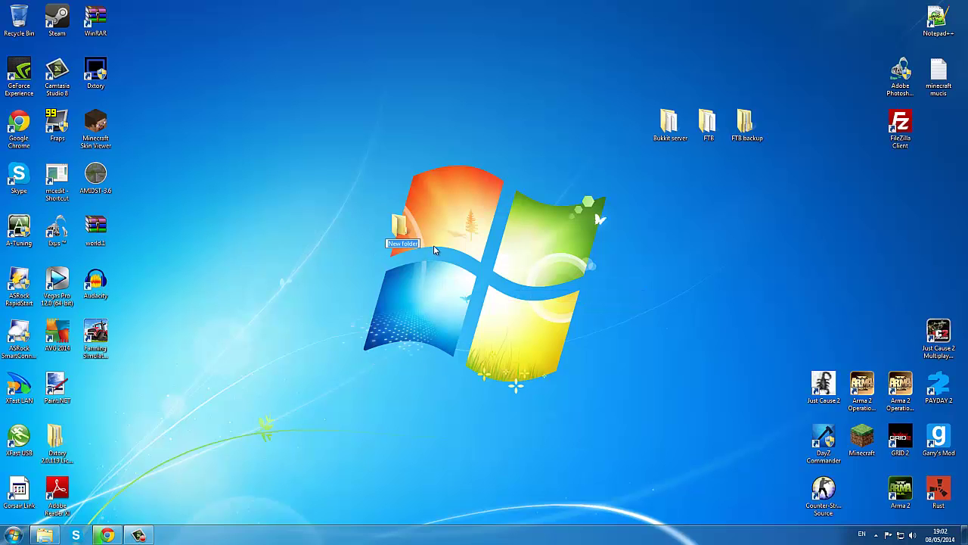
text(minecraft server)
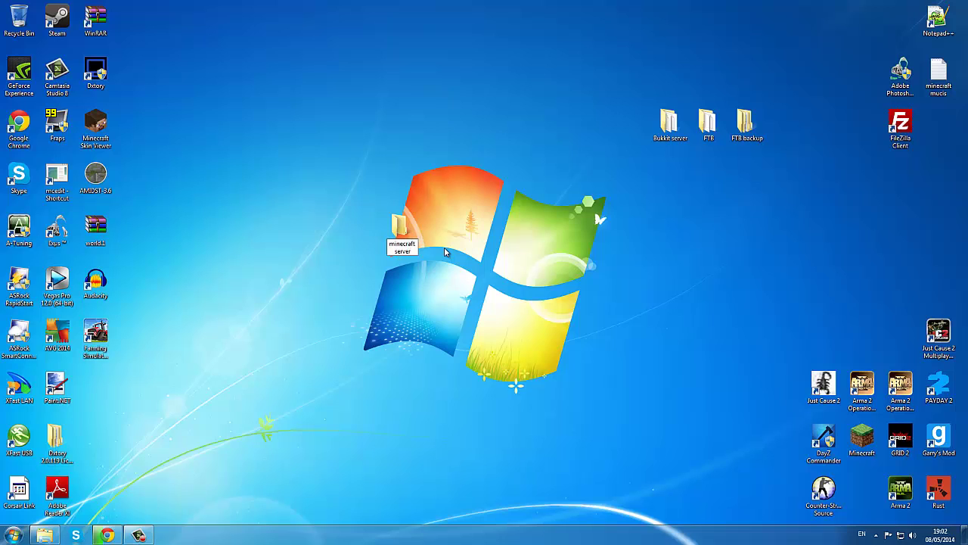
key(Return)
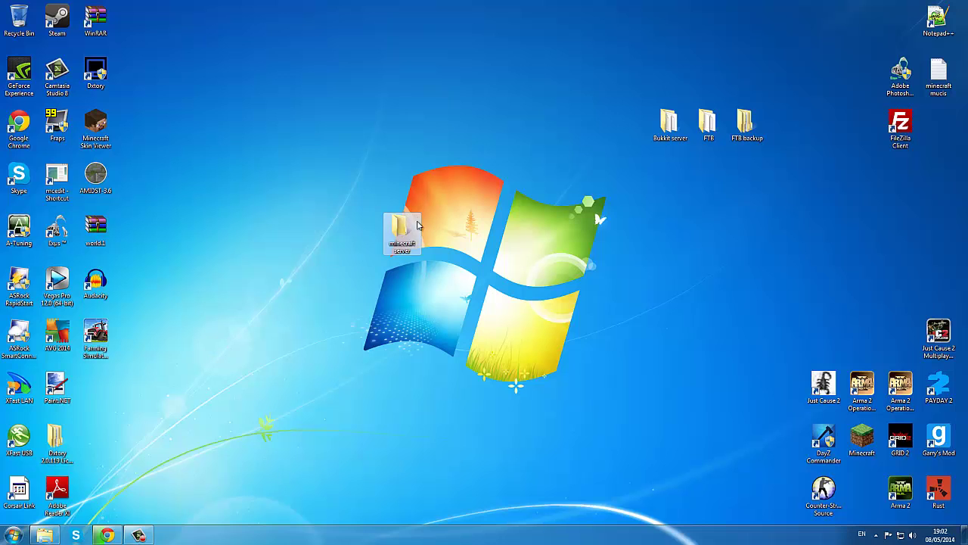
Move the downloaded server program from Chrome into the desktop's minecraft server folder and open that folder.
double_click(416, 225)
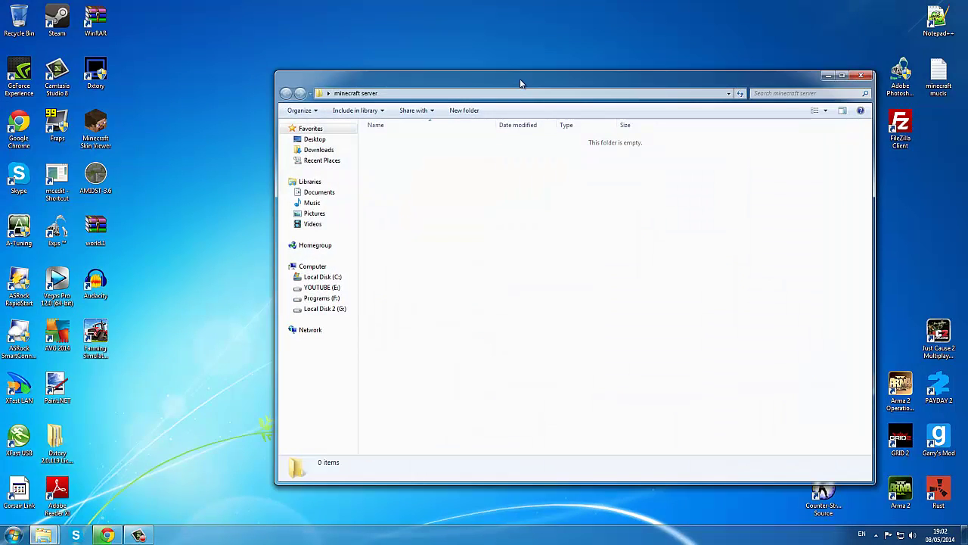
double_click(521, 84)
click(104, 533)
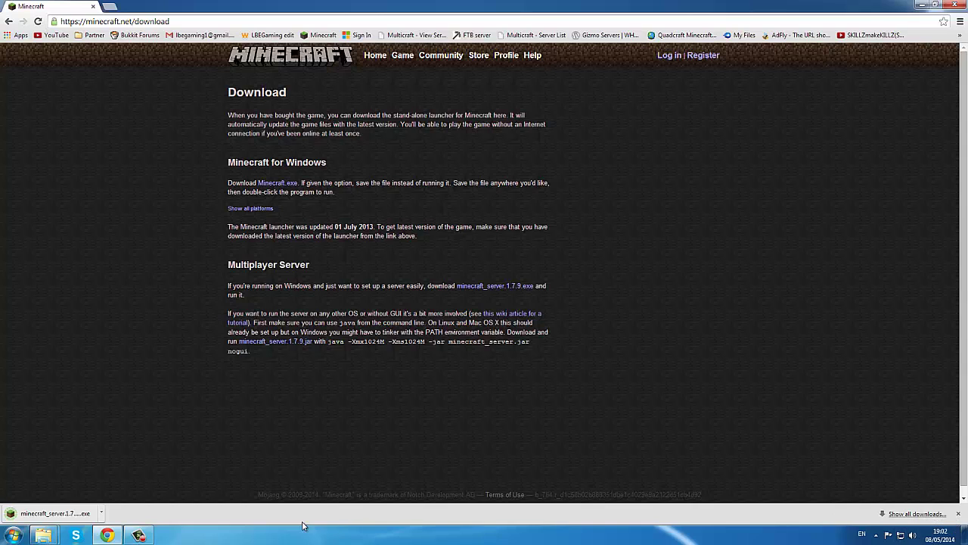
drag(46, 512, 400, 235)
double_click(400, 231)
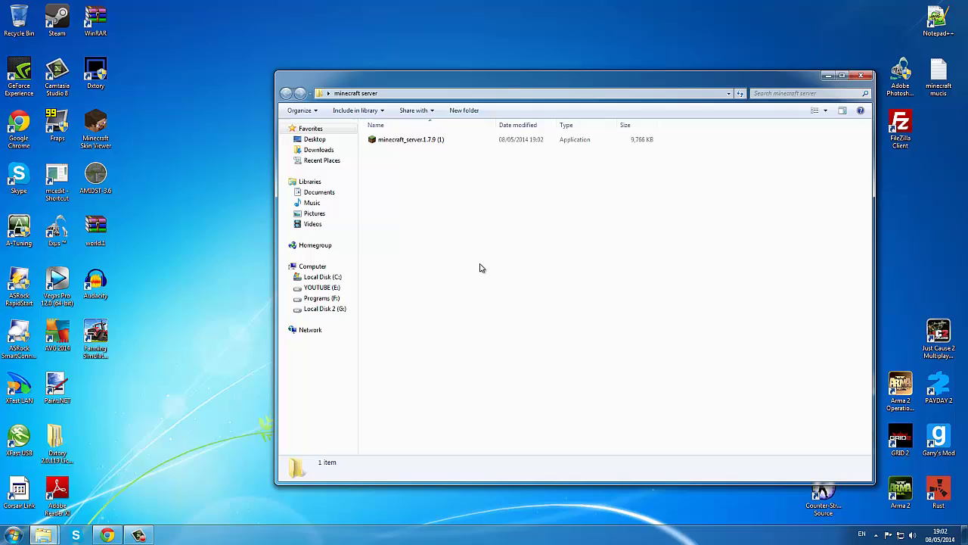
Rename the server program to minecraft_server.1.7.9 by removing the (1) suffix.
click(445, 144)
click(443, 146)
click(443, 140)
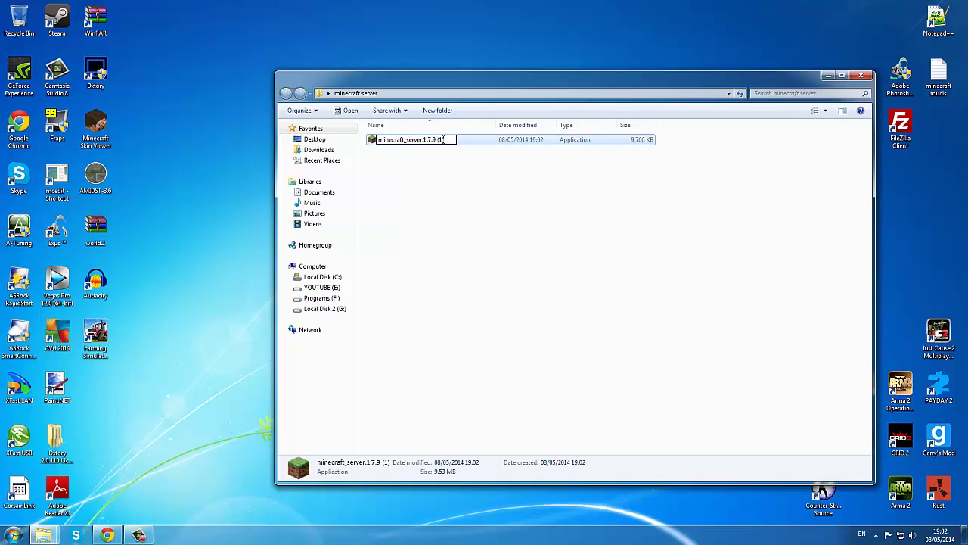
key(BackSpace)
click(452, 205)
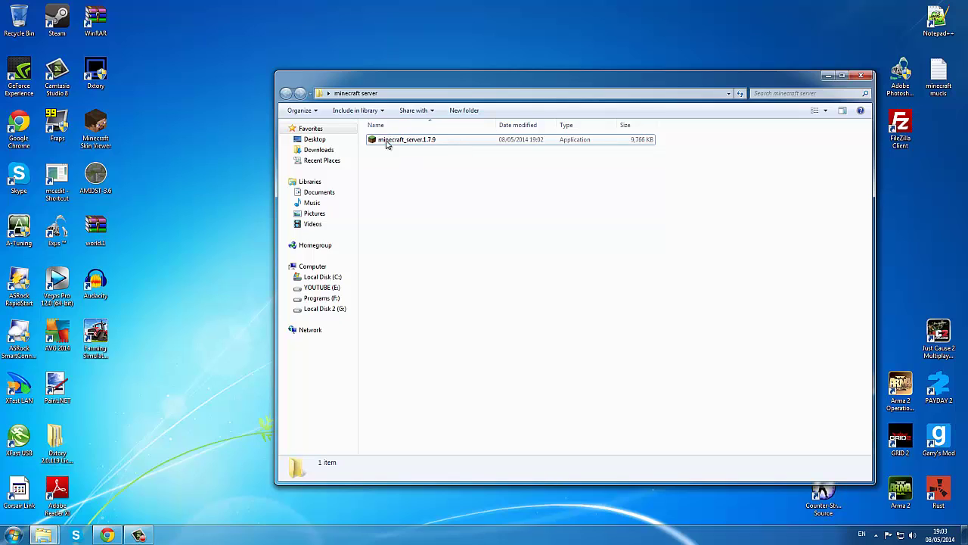
Run minecraft_server.1.7.9 despite the unknown publisher, and check the generated files and the server window.
double_click(417, 144)
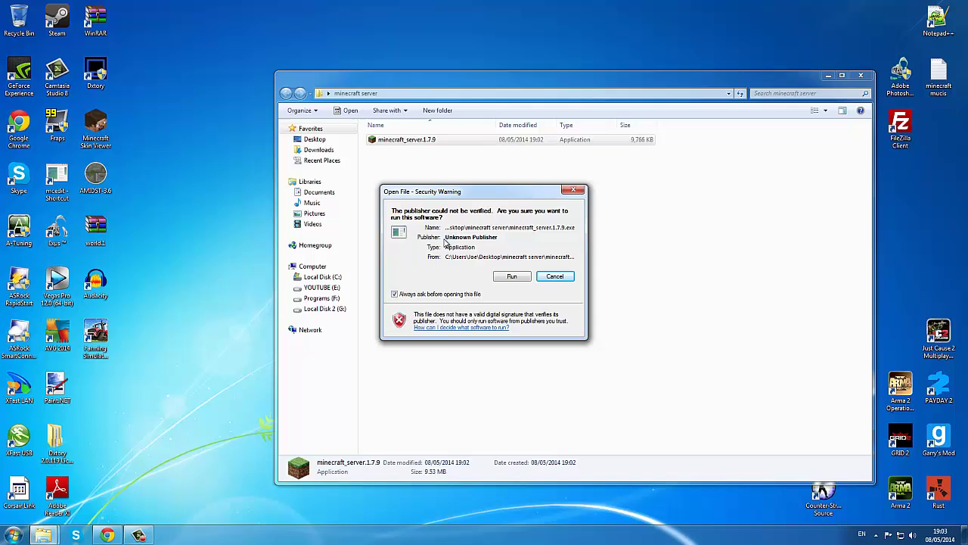
click(522, 277)
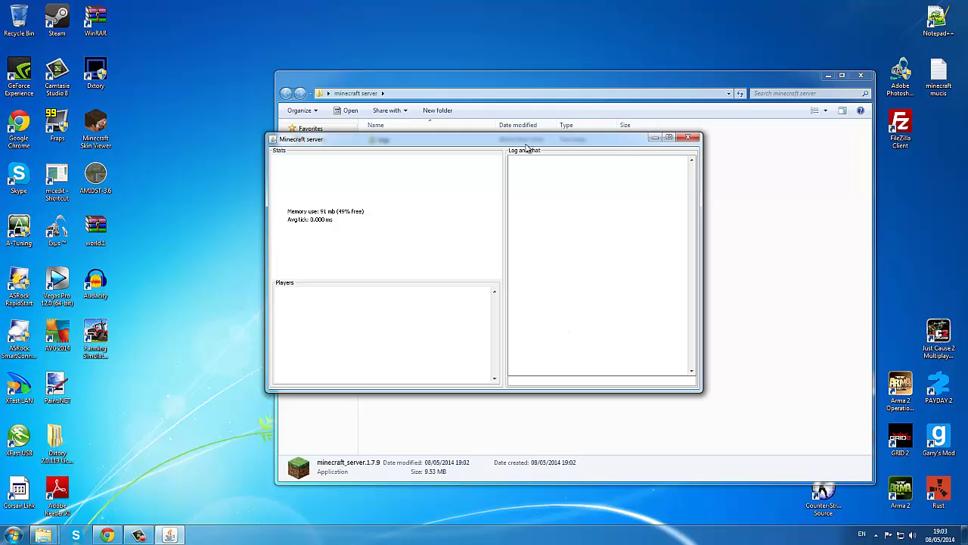
drag(526, 144, 709, 255)
drag(419, 267, 409, 288)
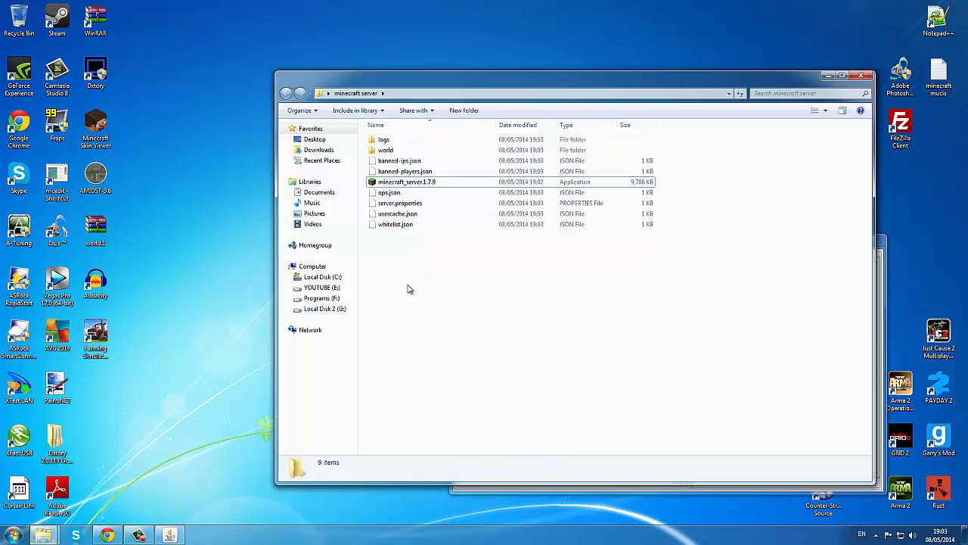
click(178, 535)
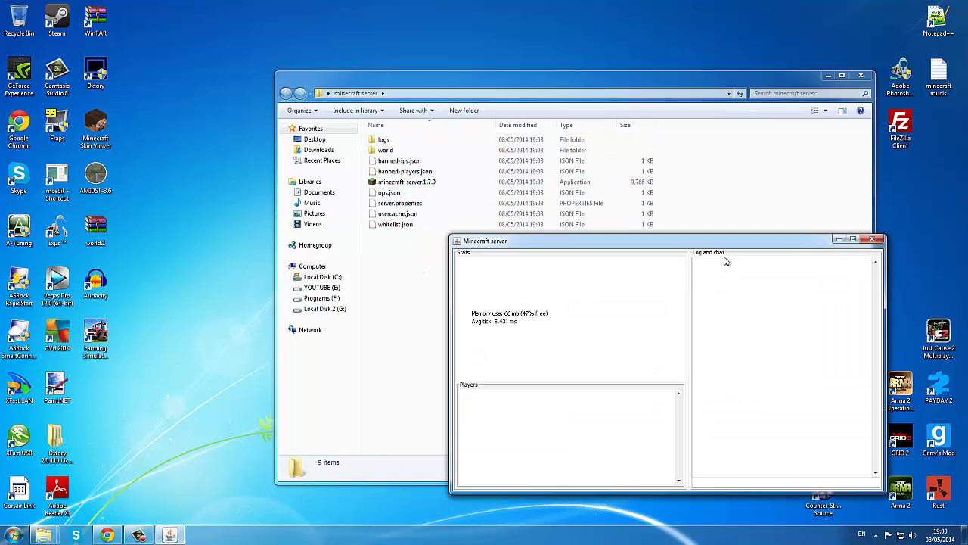
Minimize the server and folder windows, and start the Minecraft game from its launcher.
click(839, 240)
click(828, 76)
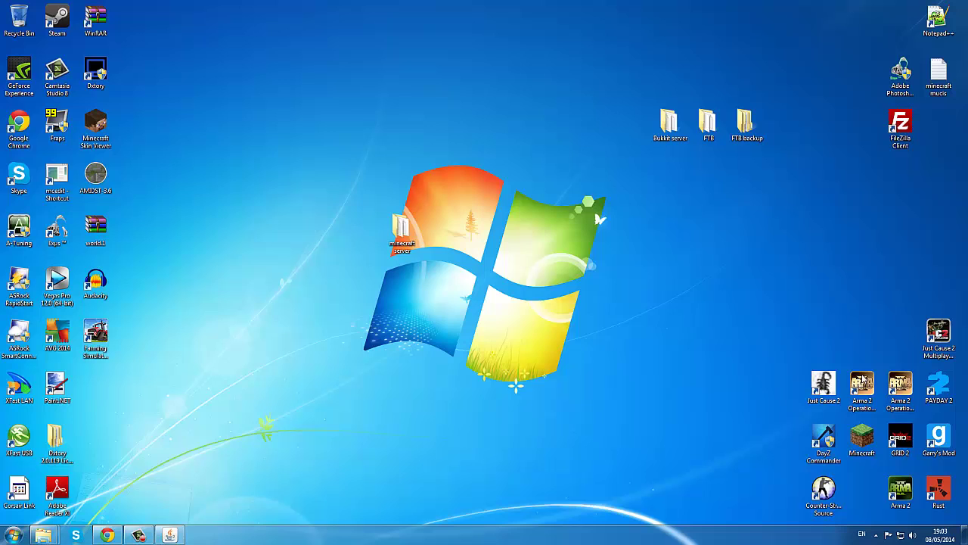
double_click(863, 437)
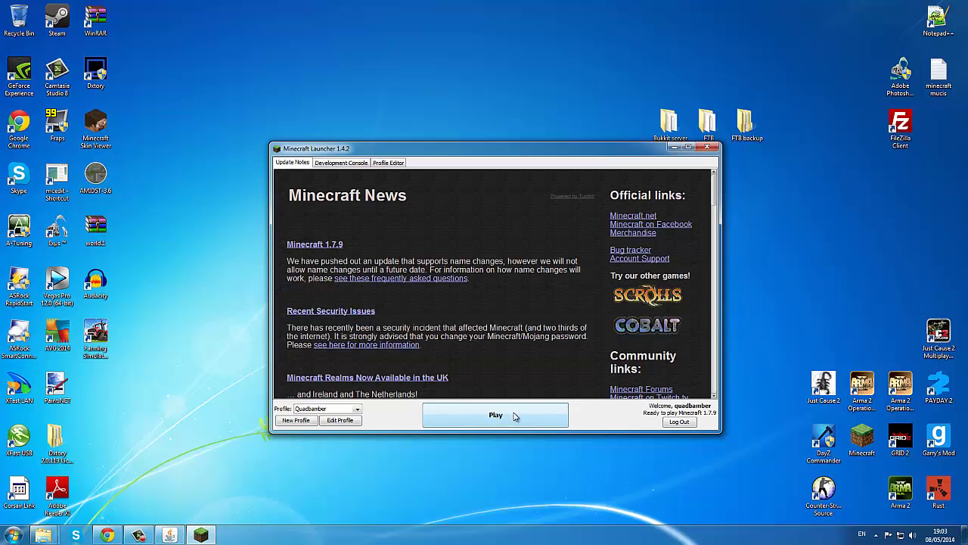
click(507, 421)
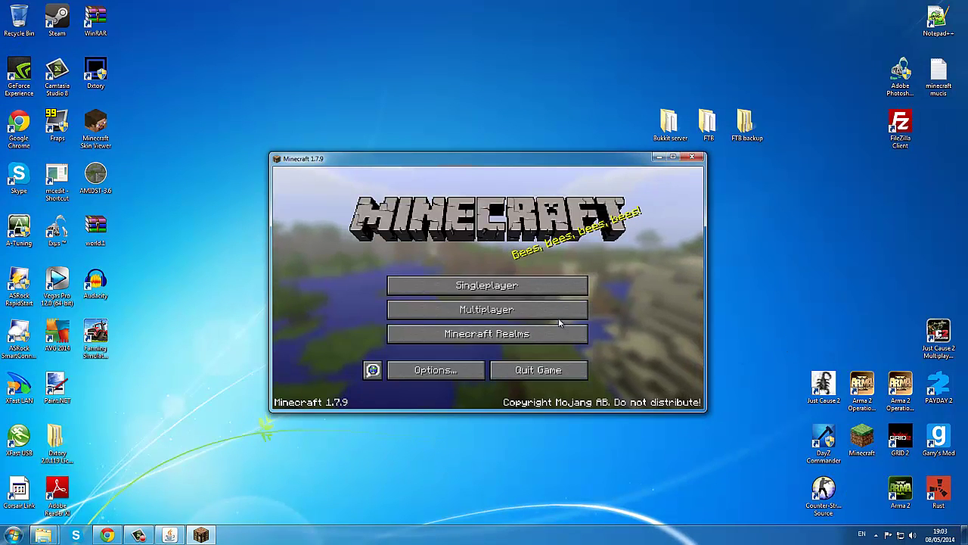
Maximize the game, join the multiplayer server at localhost with Direct Connect, and show the list of connected players.
click(530, 310)
click(671, 157)
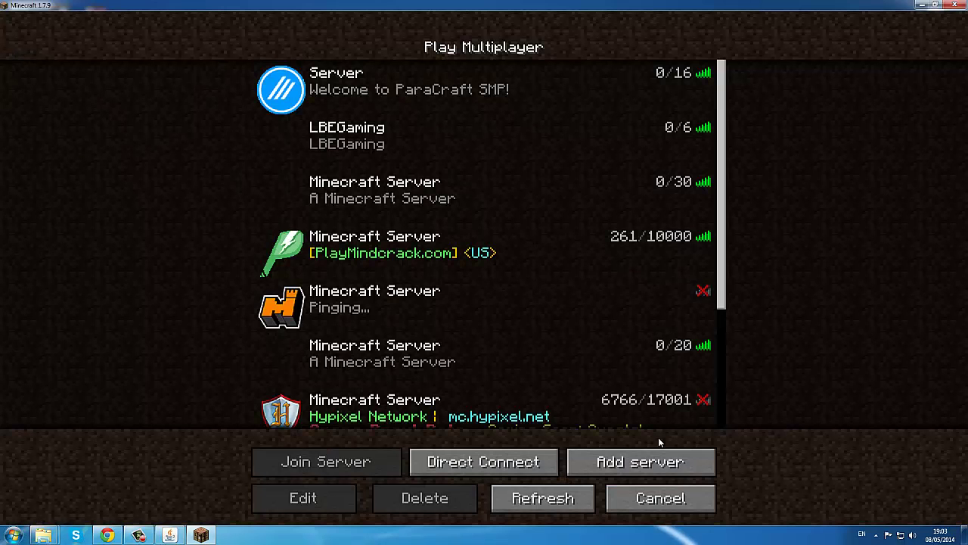
scroll(802, 373, down, 1)
click(448, 357)
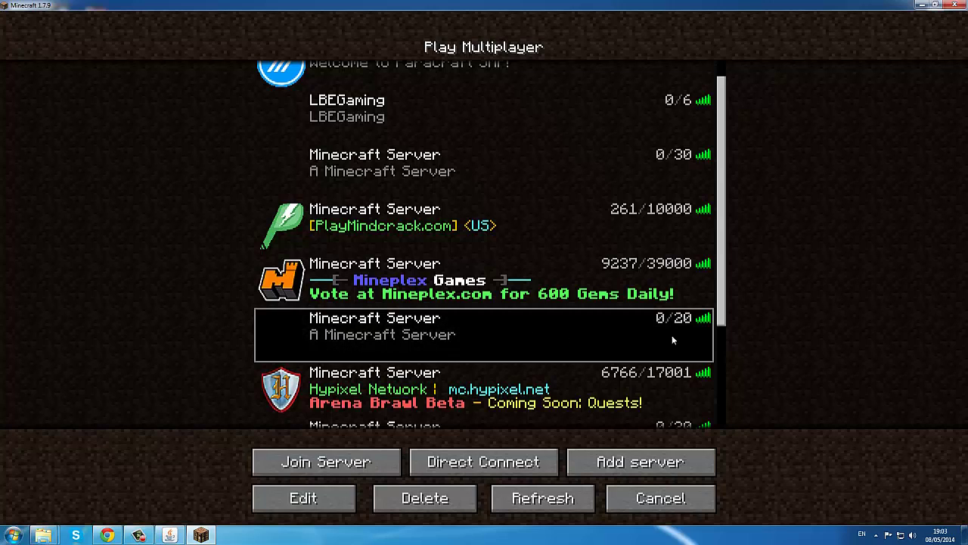
scroll(719, 379, down, 1)
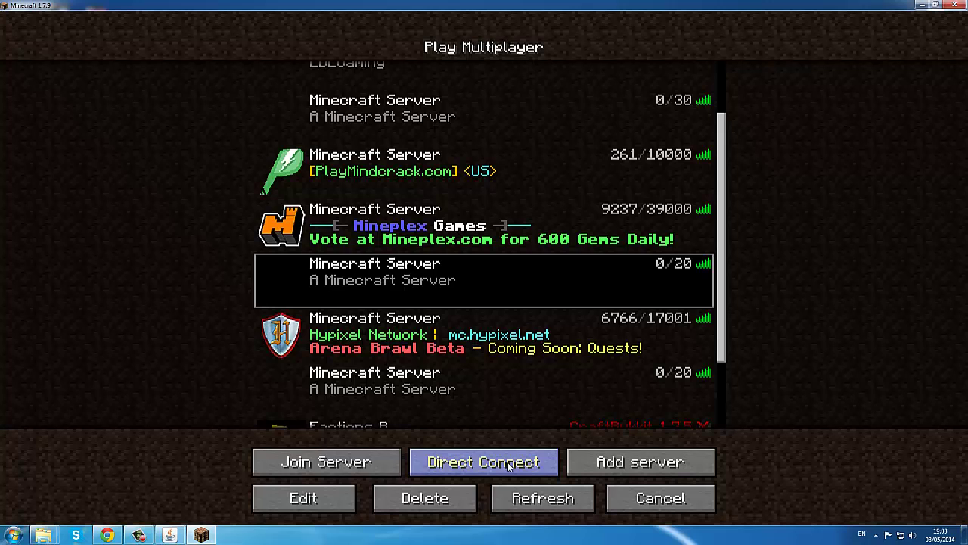
click(424, 463)
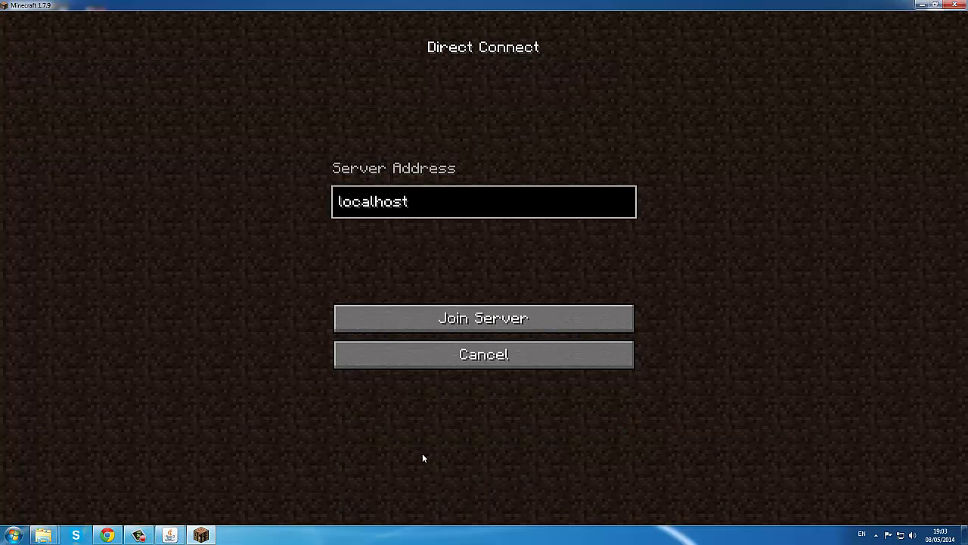
click(505, 318)
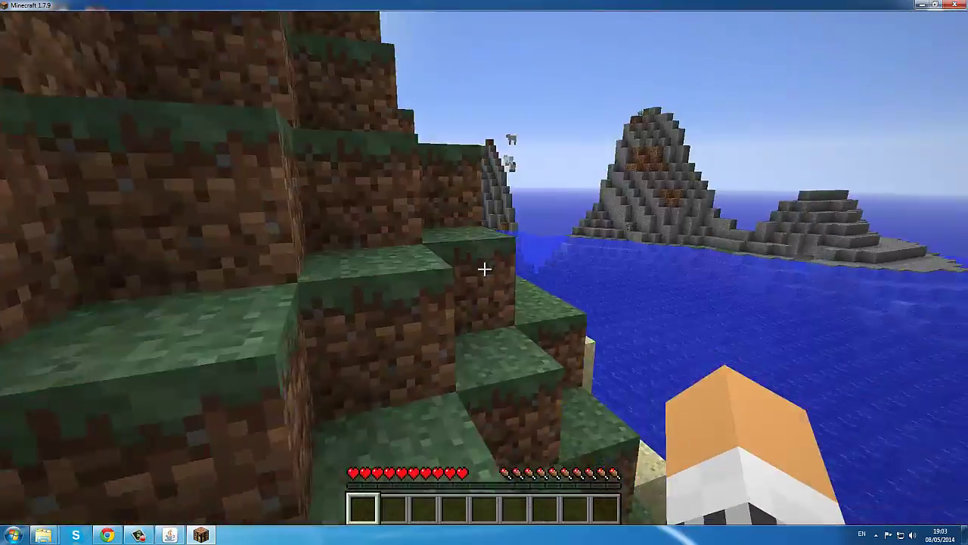
key(Tab)
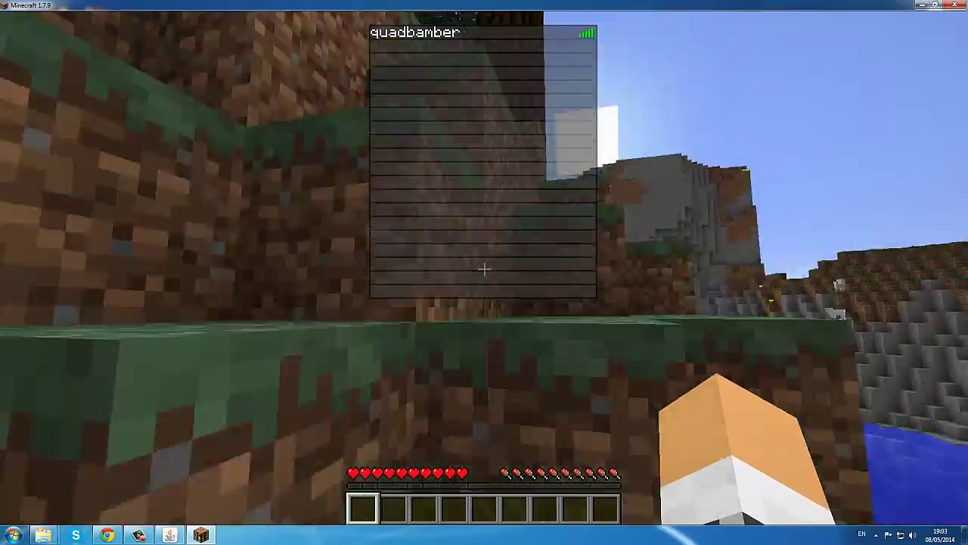